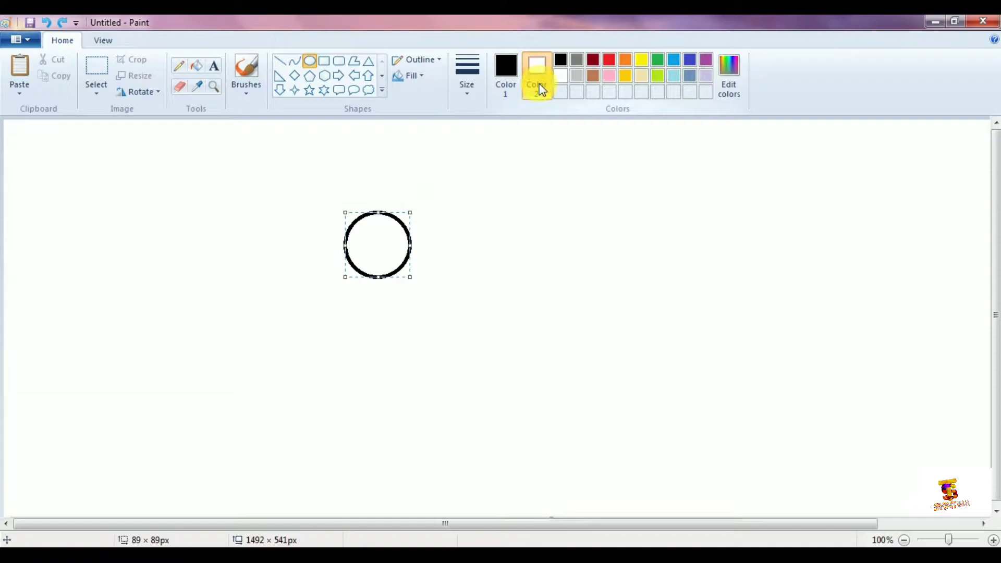
# Step: Set Color 2 to gold and give the circle a Marker-style fill
pyautogui.click(641, 61)
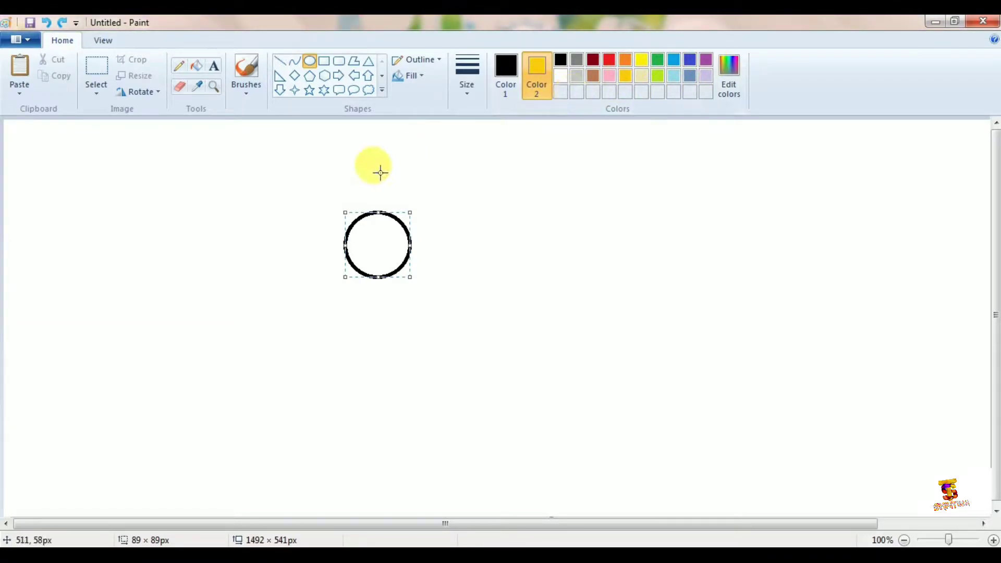
pyautogui.click(407, 77)
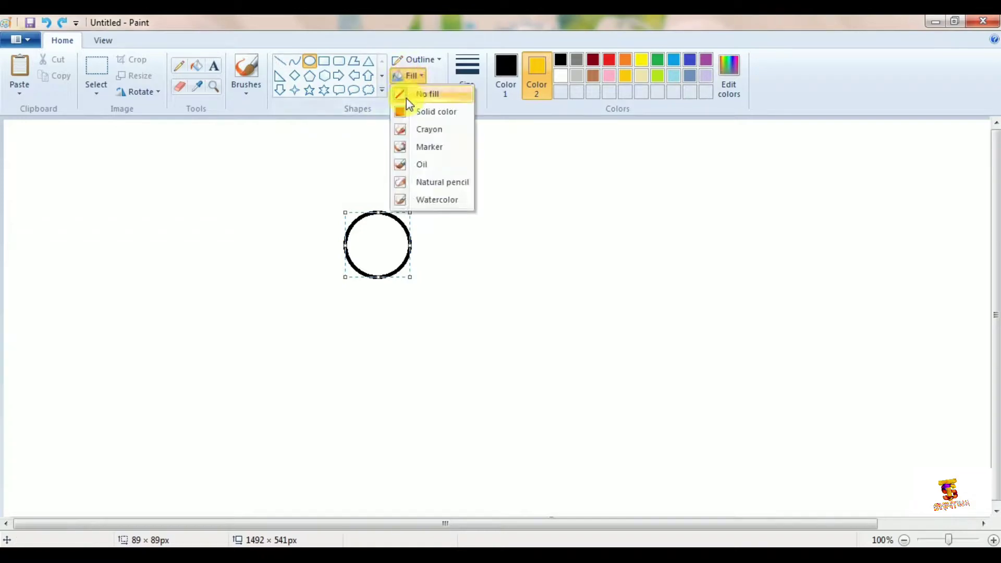
pyautogui.click(424, 146)
# Step: Draw a gold-filled vertical oval body of about 104 × 156 px directly beneath the head circle
pyautogui.click(410, 300)
pyautogui.moveTo(348, 280); pyautogui.dragTo(424, 395)
pyautogui.moveTo(402, 355); pyautogui.dragTo(396, 352)
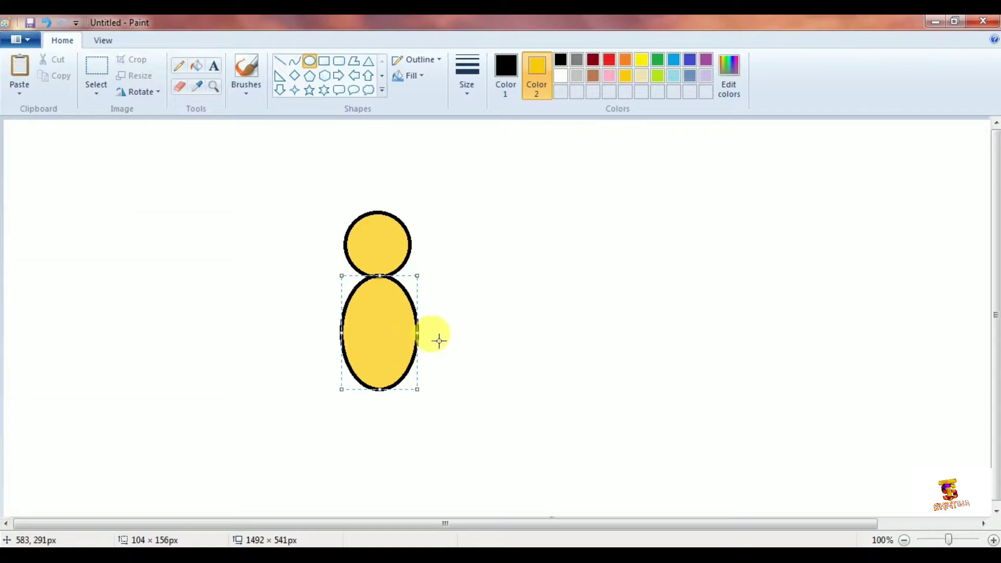
# Step: Draw a large upper wing circle and a lower wing circle of about 104 × 104 px overlapping the body's right side
pyautogui.moveTo(405, 237); pyautogui.dragTo(501, 333)
pyautogui.moveTo(472, 302); pyautogui.dragTo(470, 286)
pyautogui.click(490, 340)
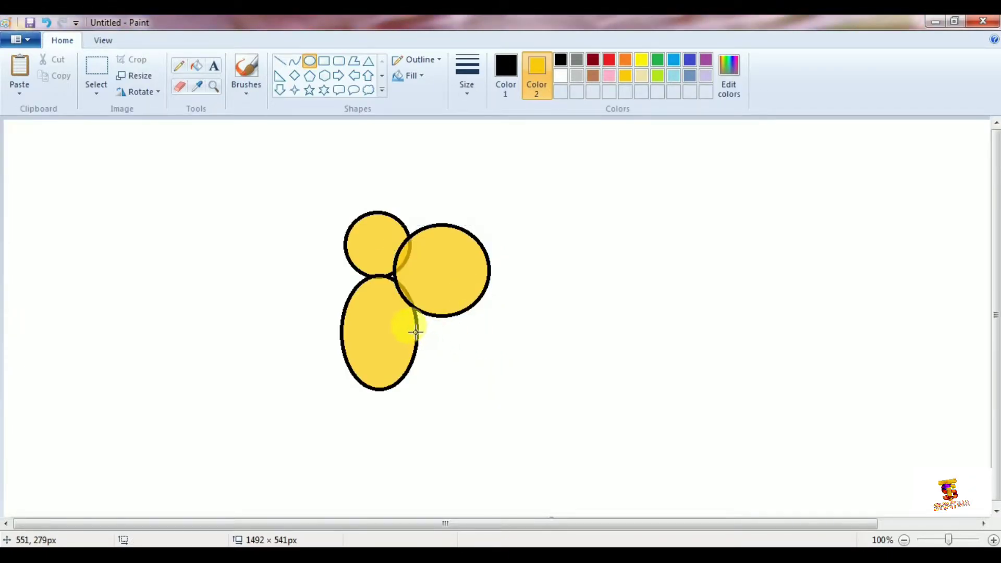
pyautogui.moveTo(408, 325)
pyautogui.mouseDown()
pyautogui.moveTo(485, 400)
pyautogui.moveTo(464, 360)
pyautogui.mouseUp()
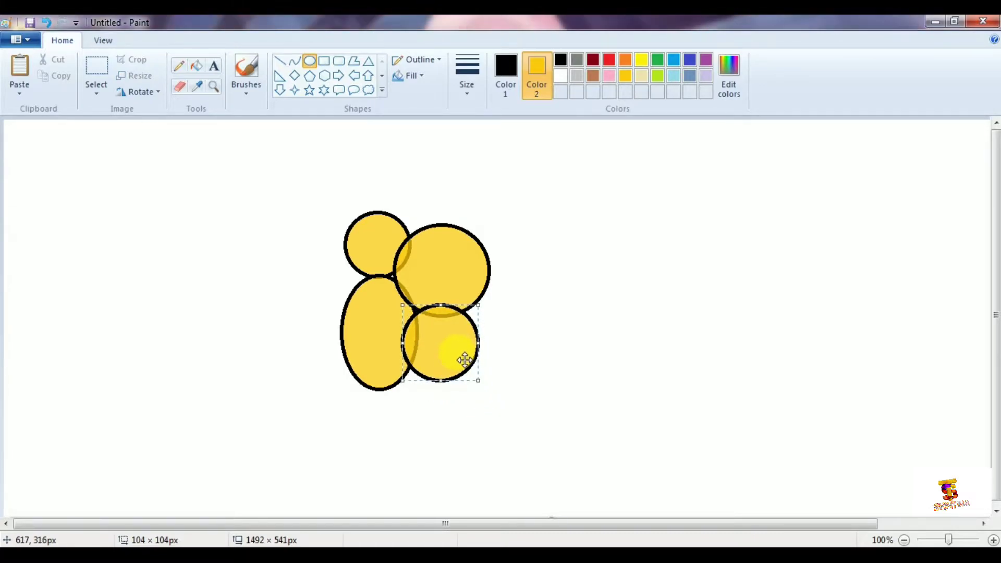
# Step: Draw a curved antenna rising from the top of the head and bending right, with a small gold-filled oval at its tip
pyautogui.click(294, 61)
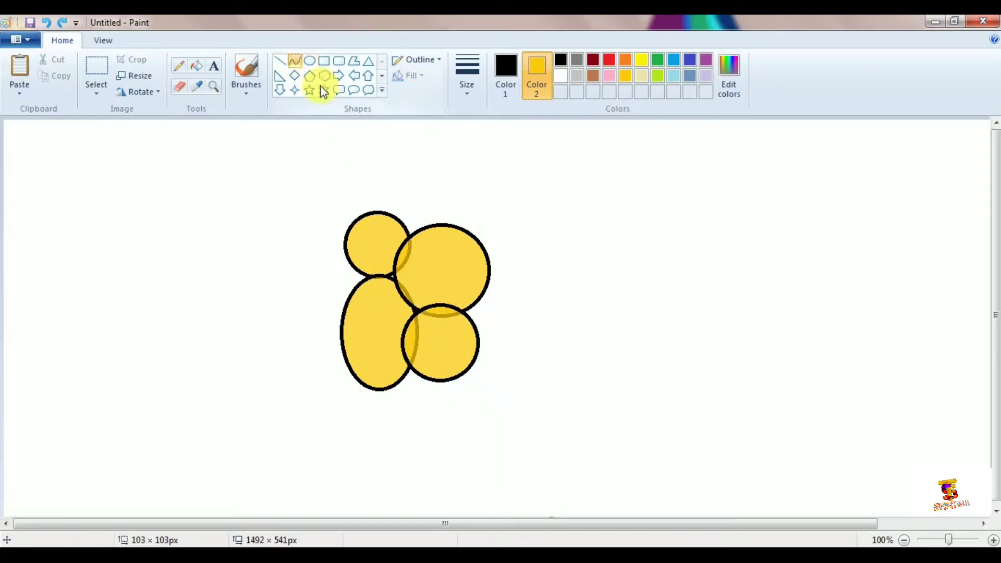
pyautogui.moveTo(386, 211)
pyautogui.mouseDown()
pyautogui.moveTo(427, 174)
pyautogui.moveTo(388, 199)
pyautogui.moveTo(405, 165)
pyautogui.moveTo(435, 178)
pyautogui.mouseUp()
pyautogui.click(310, 61)
pyautogui.click(458, 189)
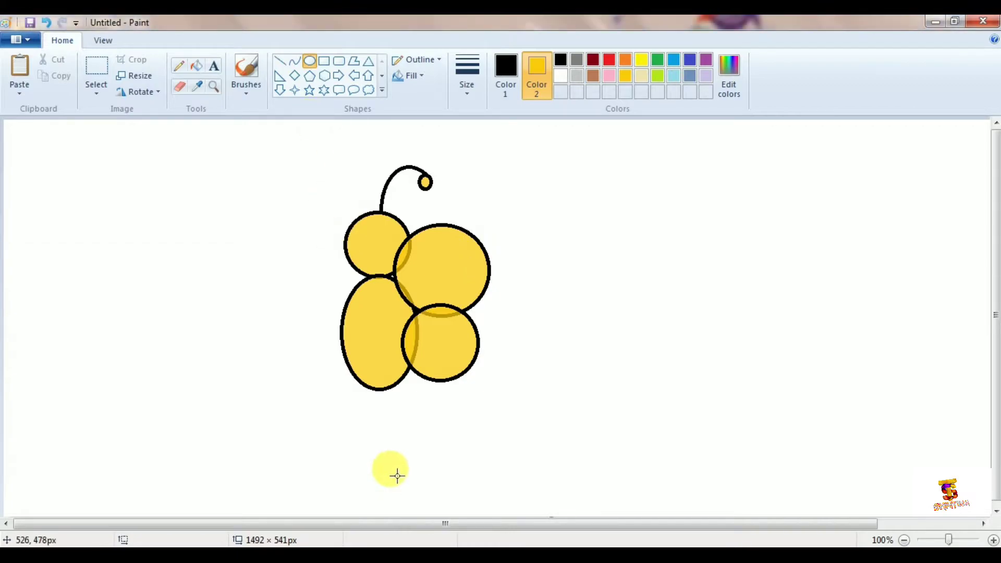
# Step: Draw a pointed stinger beneath the body with two curves meeting at the tip, undoing misplaced lines
pyautogui.moveTo(363, 385); pyautogui.dragTo(380, 447)
pyautogui.hotkey('ctrl', 'z')
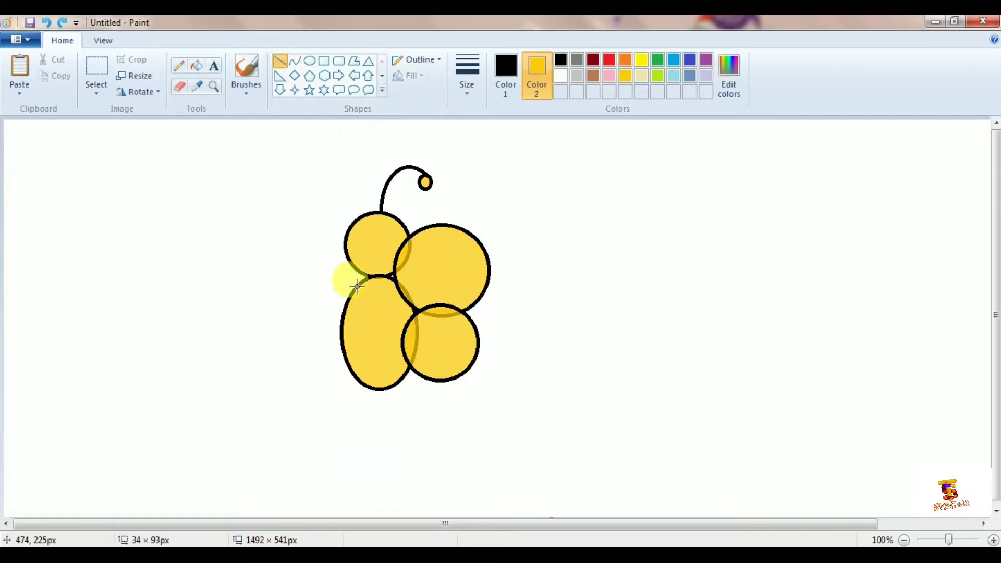
pyautogui.click(293, 62)
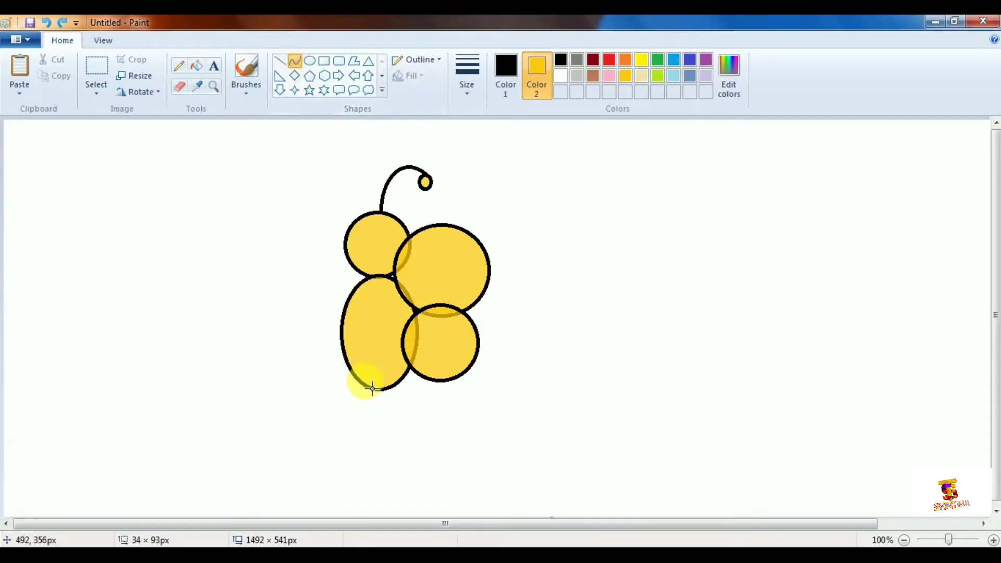
pyautogui.moveTo(373, 394); pyautogui.dragTo(379, 435)
pyautogui.hotkey('ctrl', 'z')
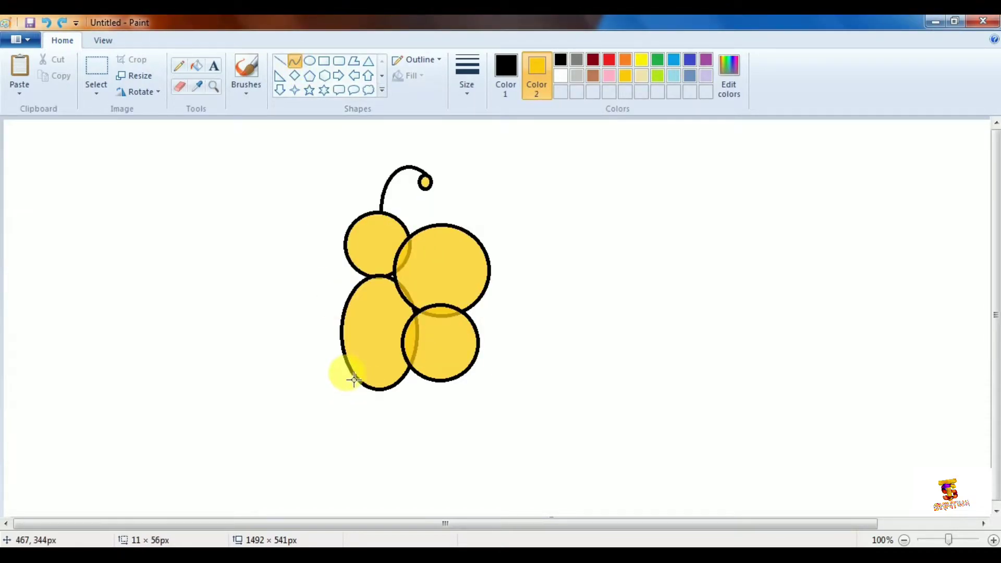
pyautogui.moveTo(362, 385); pyautogui.dragTo(385, 444)
pyautogui.hotkey('ctrl', 'z')
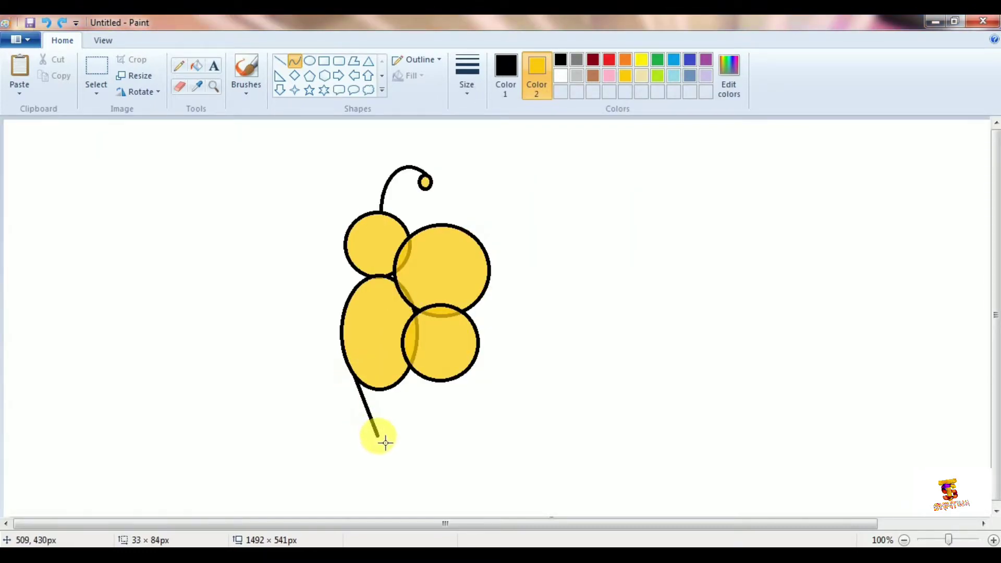
pyautogui.moveTo(376, 410)
pyautogui.mouseDown()
pyautogui.moveTo(386, 422)
pyautogui.moveTo(409, 370)
pyautogui.moveTo(386, 418)
pyautogui.moveTo(400, 418)
pyautogui.moveTo(396, 379)
pyautogui.mouseUp()
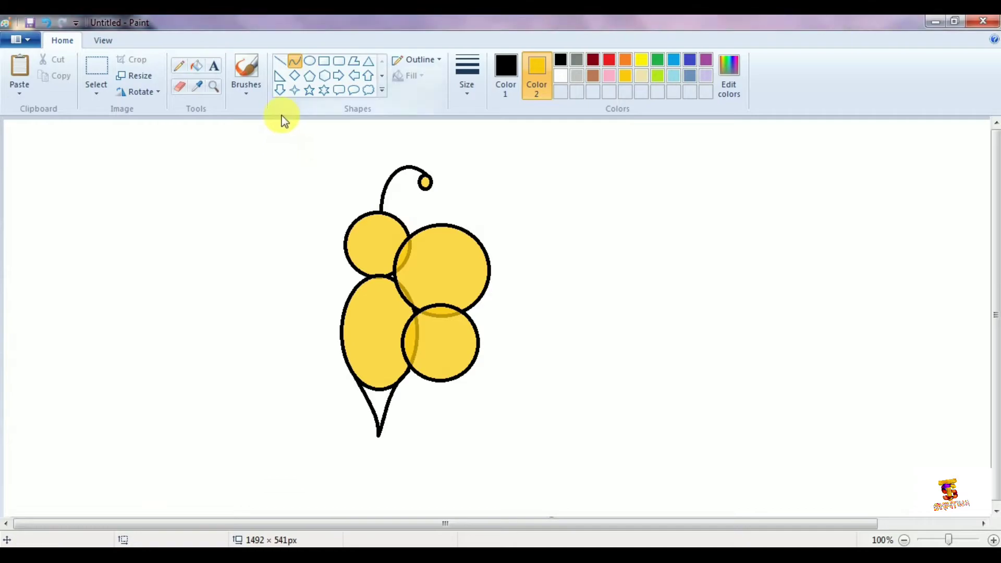
# Step: Copy the right part of the bee, about 174 × 316 px from antenna to lower wing, and paste it left of the original
pyautogui.click(94, 70)
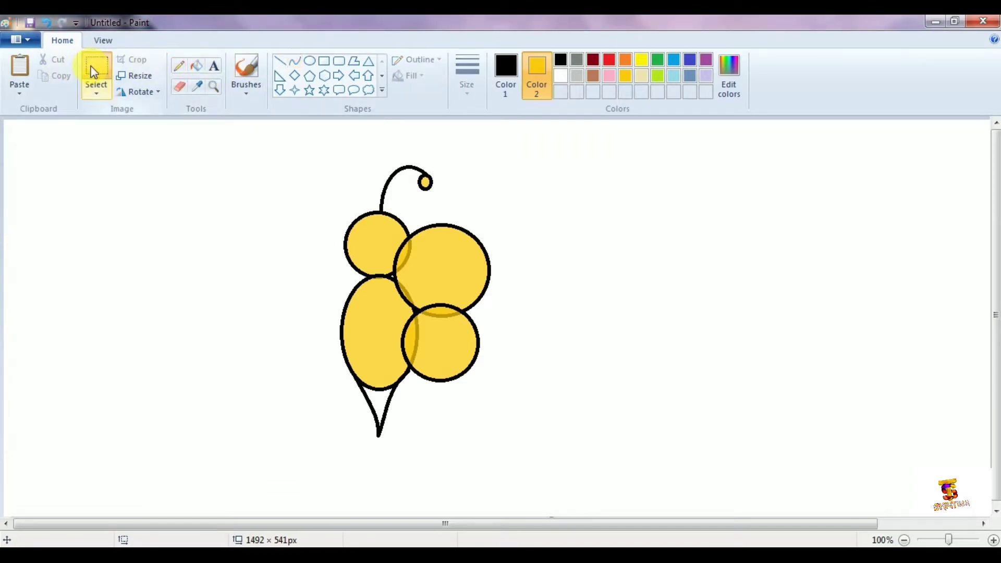
pyautogui.moveTo(372, 152); pyautogui.dragTo(506, 391)
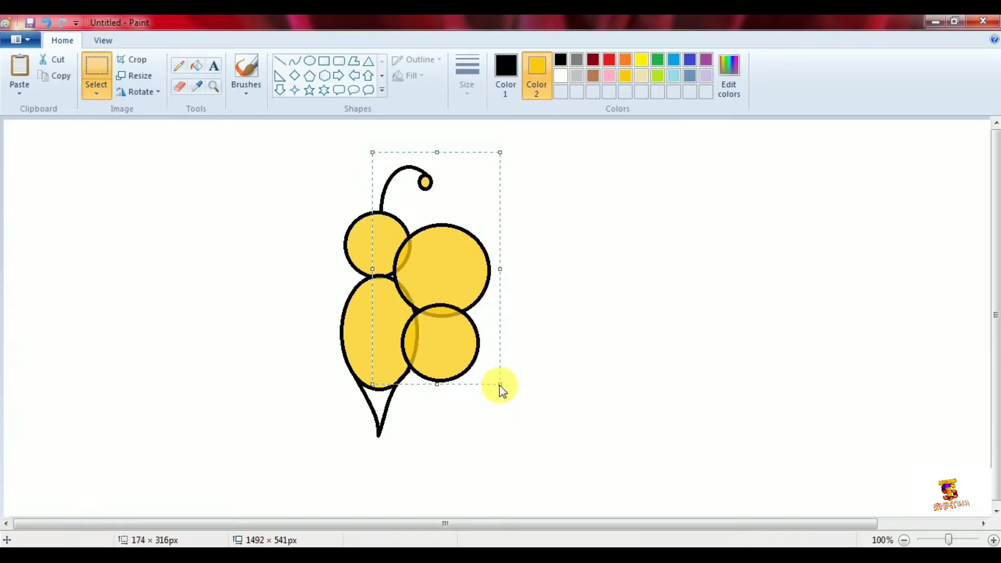
pyautogui.click(60, 77)
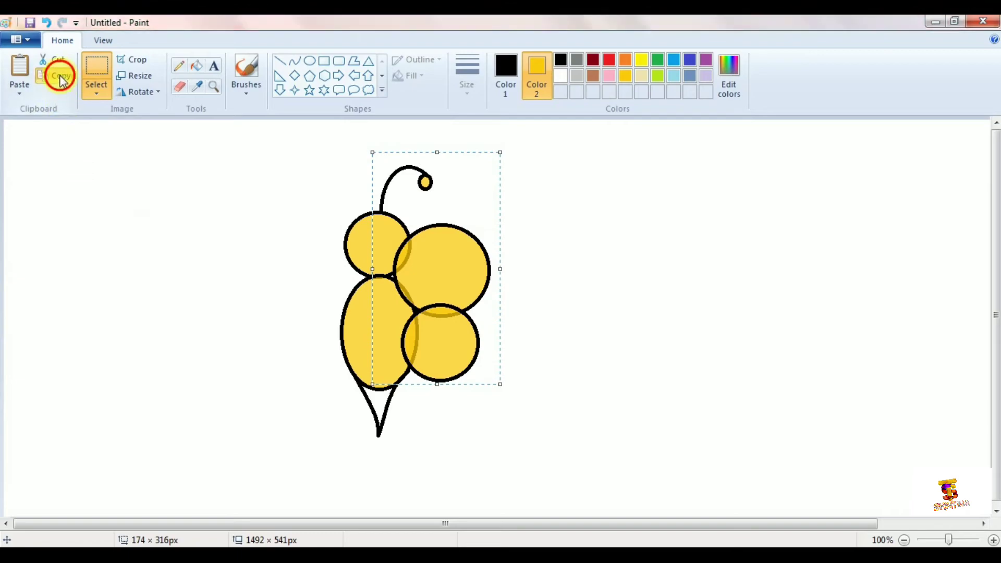
pyautogui.click(20, 73)
pyautogui.moveTo(57, 178)
pyautogui.mouseDown()
pyautogui.moveTo(188, 217)
pyautogui.moveTo(276, 225)
pyautogui.mouseUp()
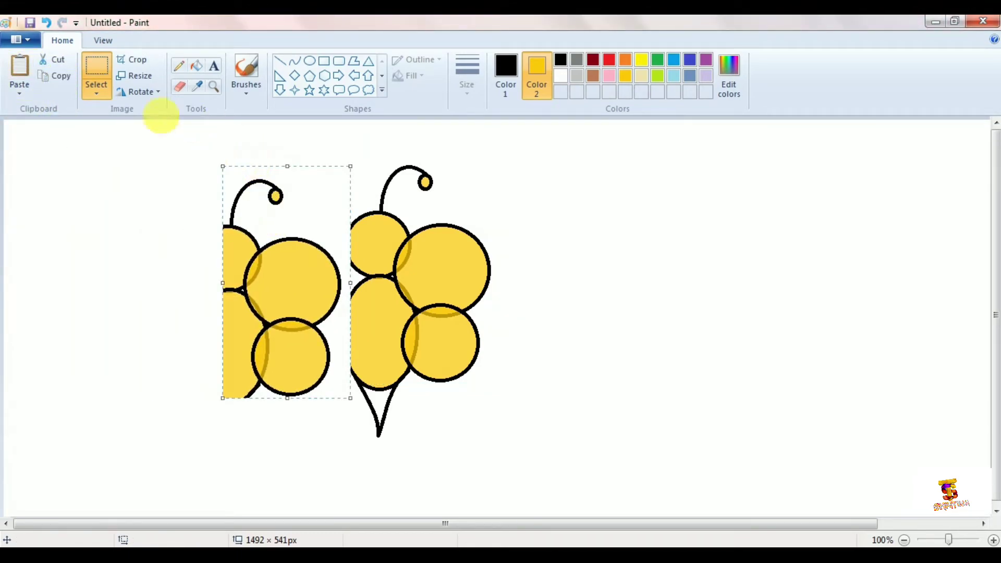
# Step: Set Color 2 to white and make the pasted selection transparent
pyautogui.click(98, 93)
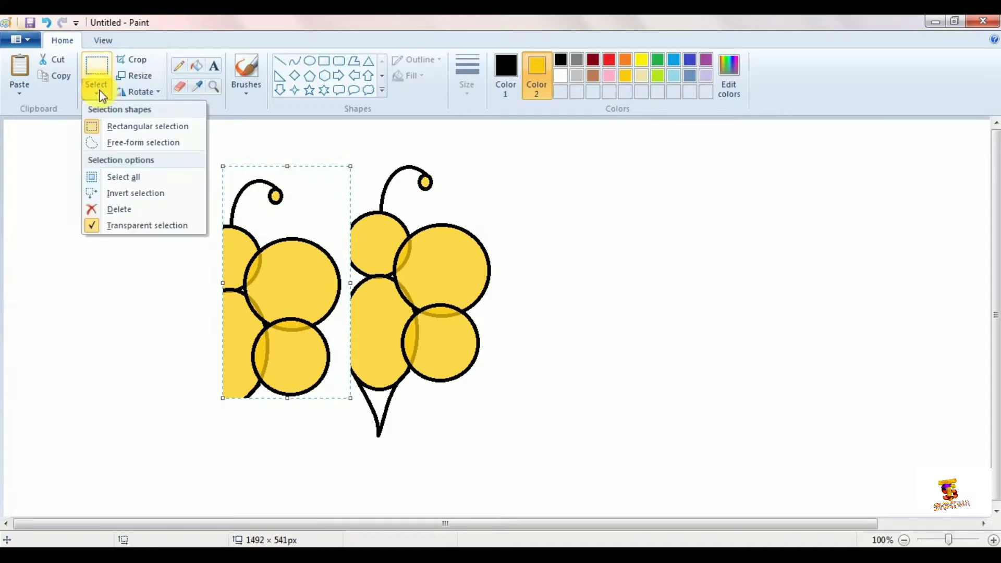
pyautogui.click(117, 223)
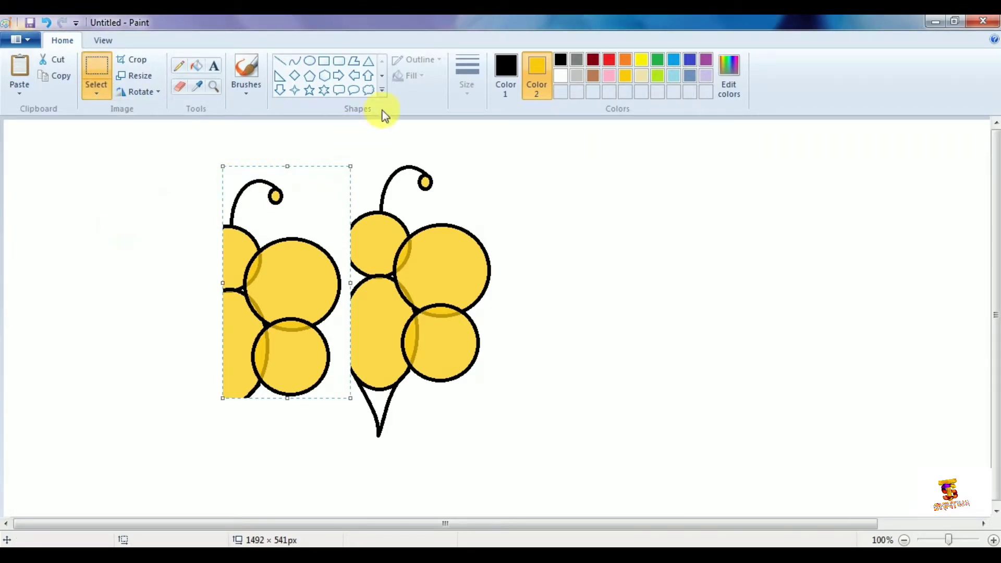
pyautogui.click(557, 78)
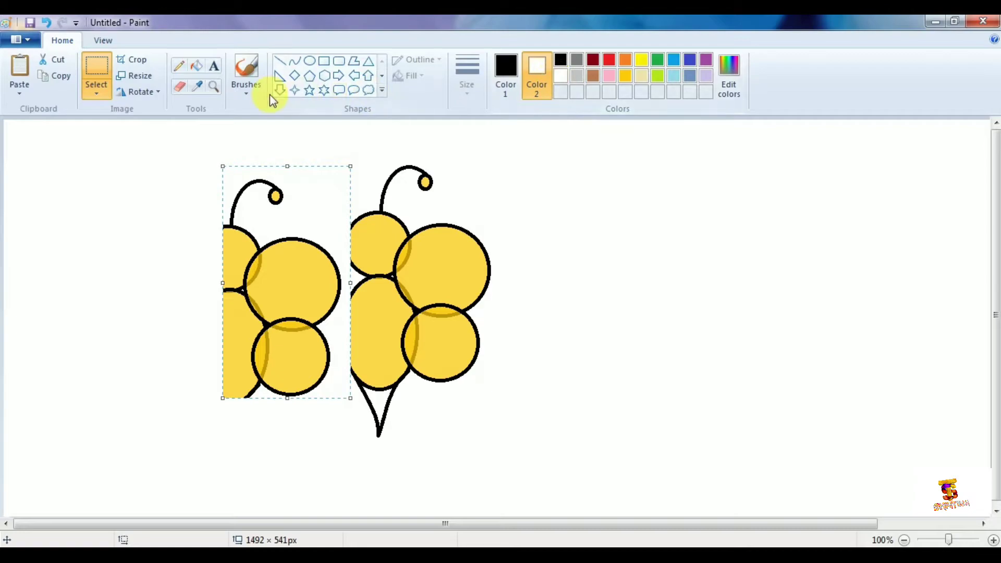
pyautogui.click(99, 94)
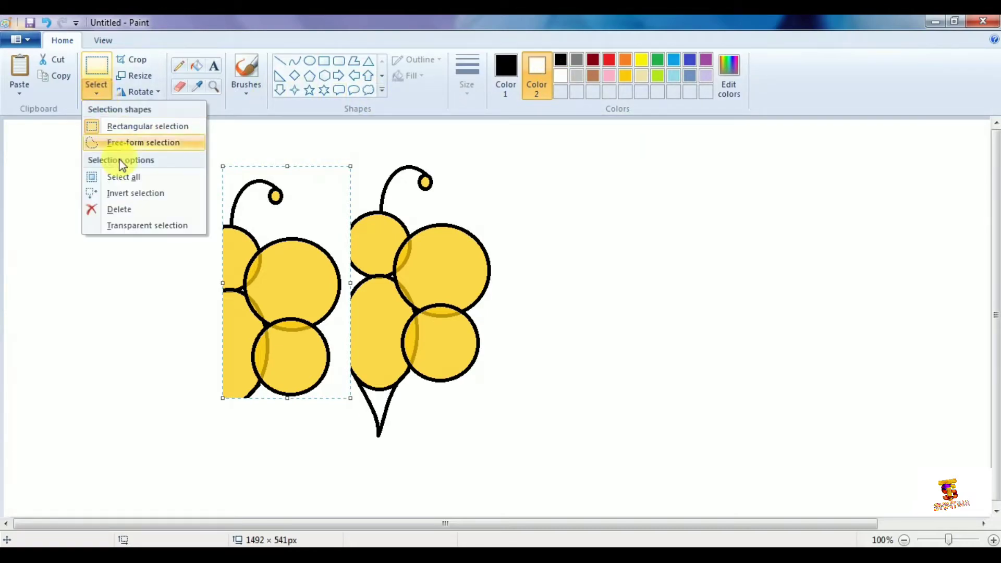
pyautogui.click(126, 223)
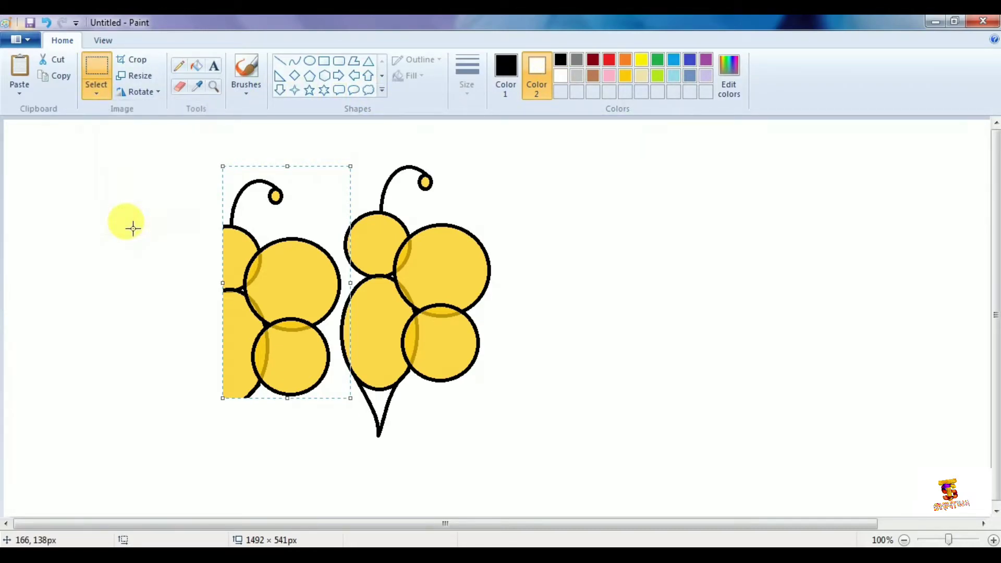
# Step: Flip the pasted half horizontally and align it with the body so the left wings and antenna mirror the right ones
pyautogui.click(147, 94)
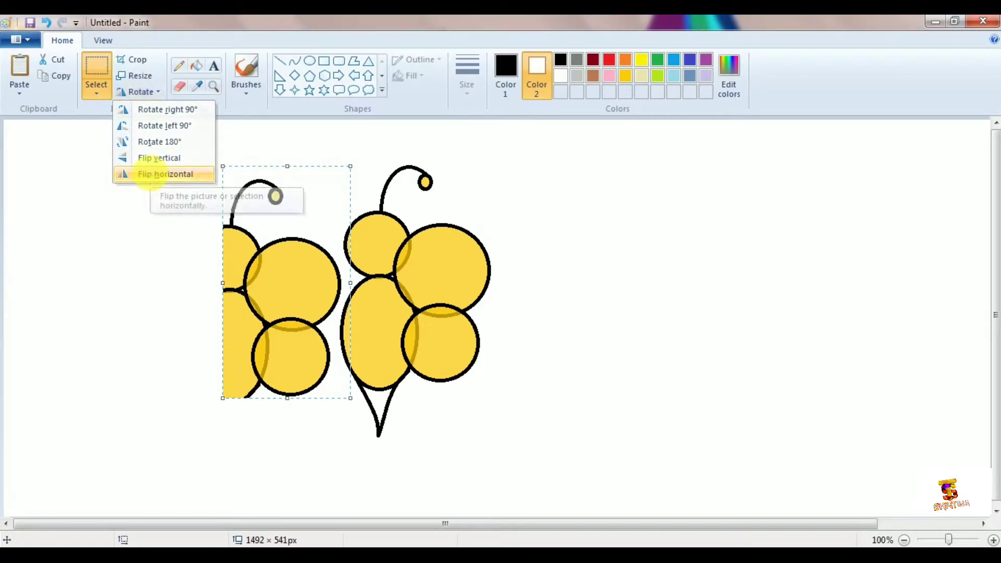
pyautogui.click(152, 176)
pyautogui.moveTo(287, 281); pyautogui.dragTo(317, 269)
pyautogui.press('Up')
pyautogui.press('Up')
pyautogui.press('Up')
pyautogui.press('Down')
pyautogui.press('Right')
pyautogui.press('Right')
pyautogui.press('Right')
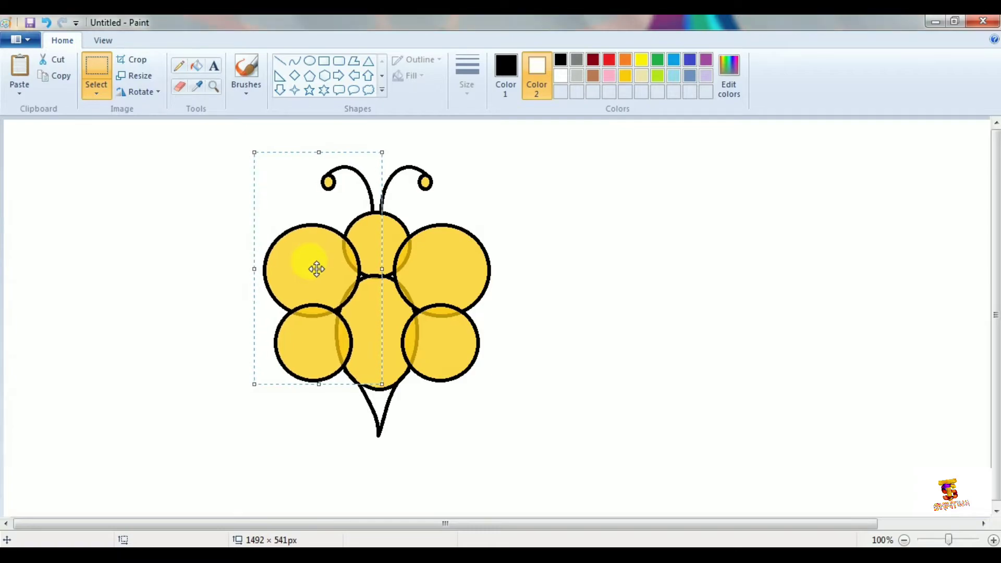
pyautogui.press('Right')
pyautogui.press('Right')
pyautogui.press('Right')
pyautogui.press('Right')
pyautogui.press('Left')
pyautogui.press('Left')
pyautogui.press('Left')
pyautogui.press('Right')
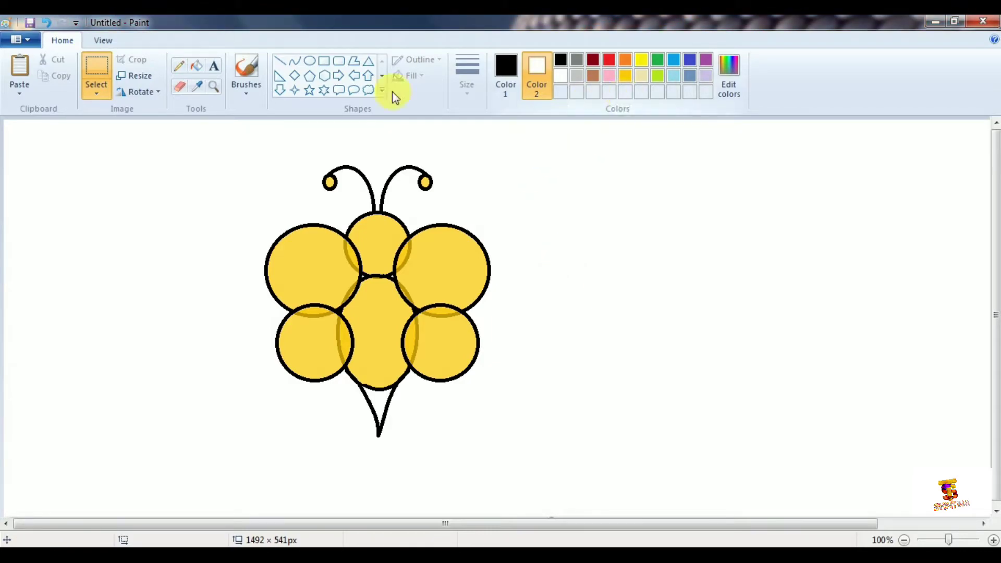
# Step: Fill the stinger with purple, setting both Color 1 and Color 2 to purple
pyautogui.click(194, 68)
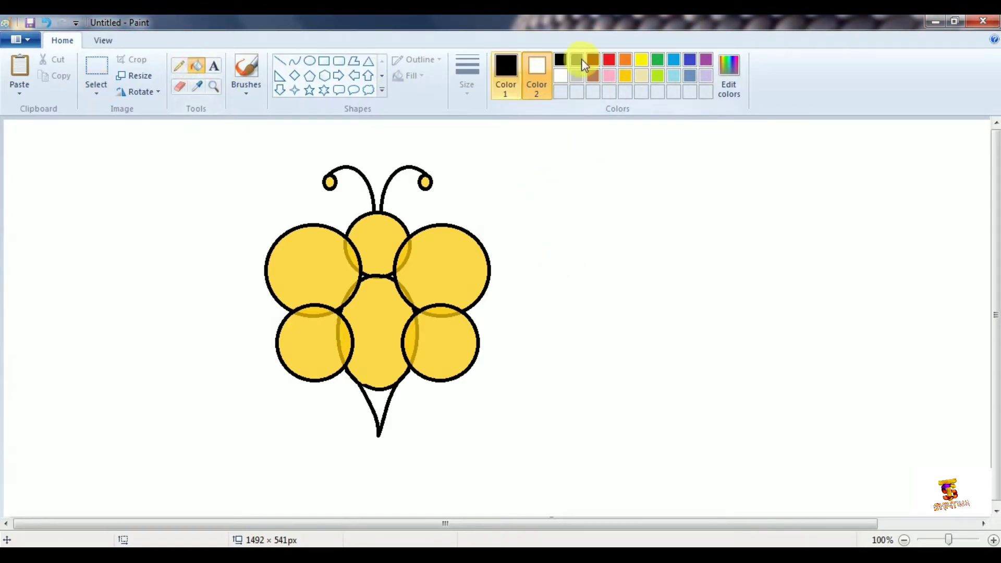
pyautogui.click(704, 60)
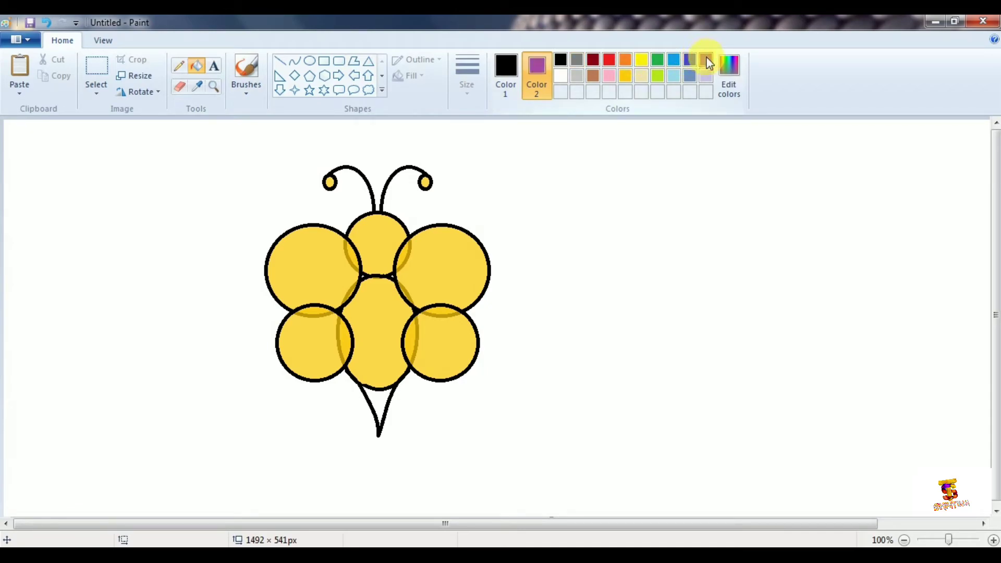
pyautogui.click(506, 72)
pyautogui.click(706, 61)
pyautogui.click(381, 401)
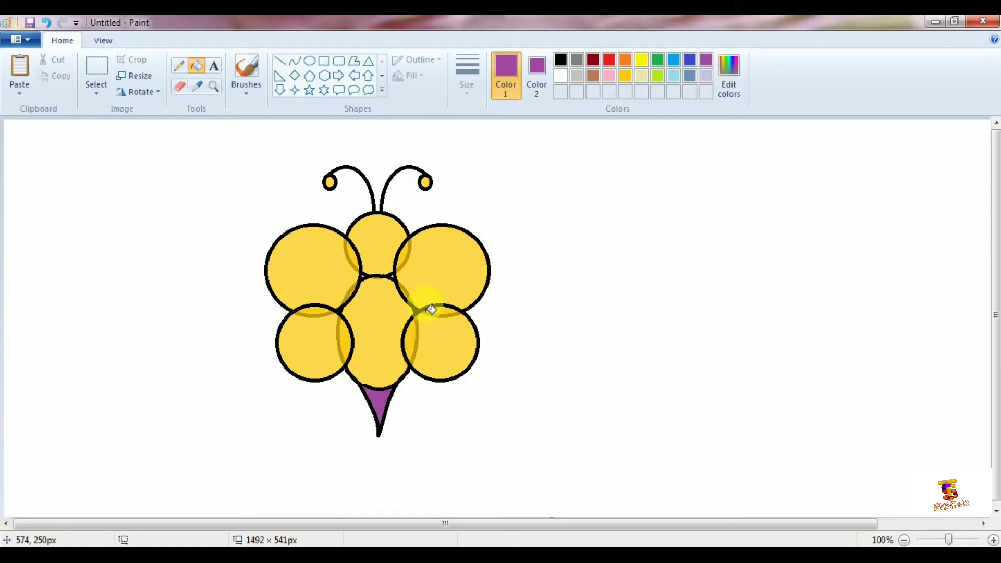
# Step: Draw four arched black curves across the body and fill the two bands between the pairs with black
pyautogui.click(295, 61)
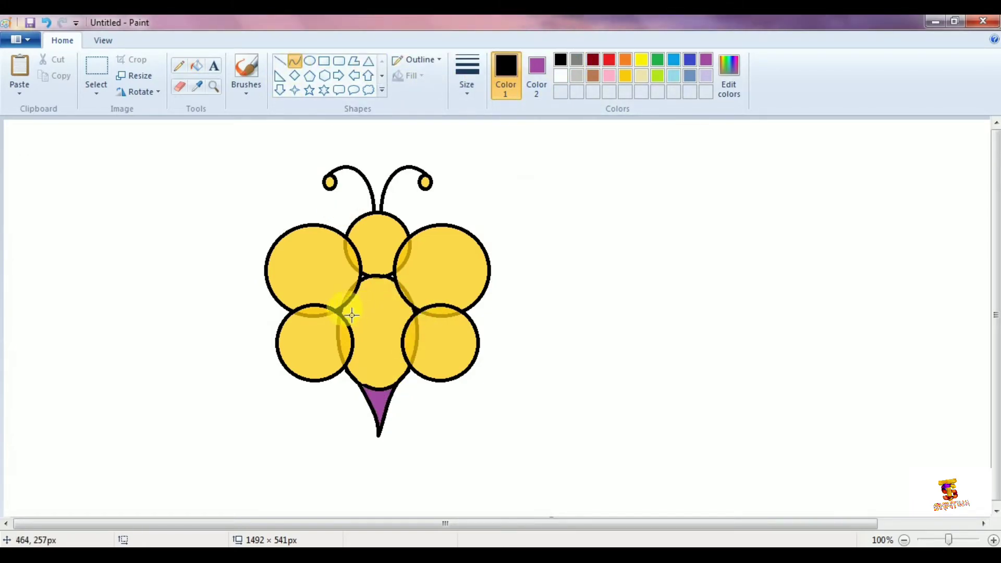
pyautogui.moveTo(352, 313); pyautogui.dragTo(415, 311)
pyautogui.click(371, 293)
pyautogui.click(395, 293)
pyautogui.click(380, 343)
pyautogui.moveTo(340, 318); pyautogui.dragTo(407, 310)
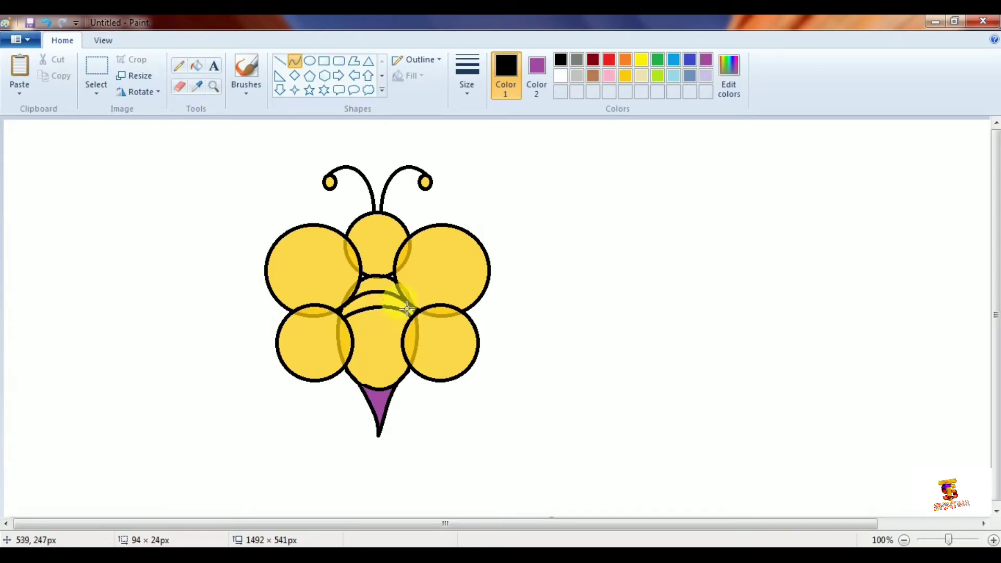
pyautogui.moveTo(352, 342); pyautogui.dragTo(380, 328)
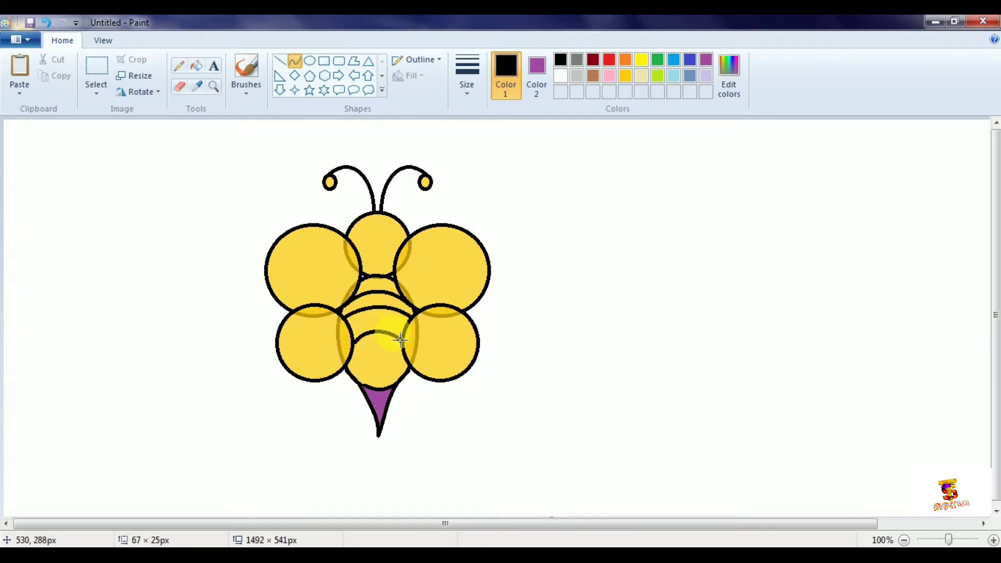
pyautogui.moveTo(356, 369); pyautogui.dragTo(377, 348)
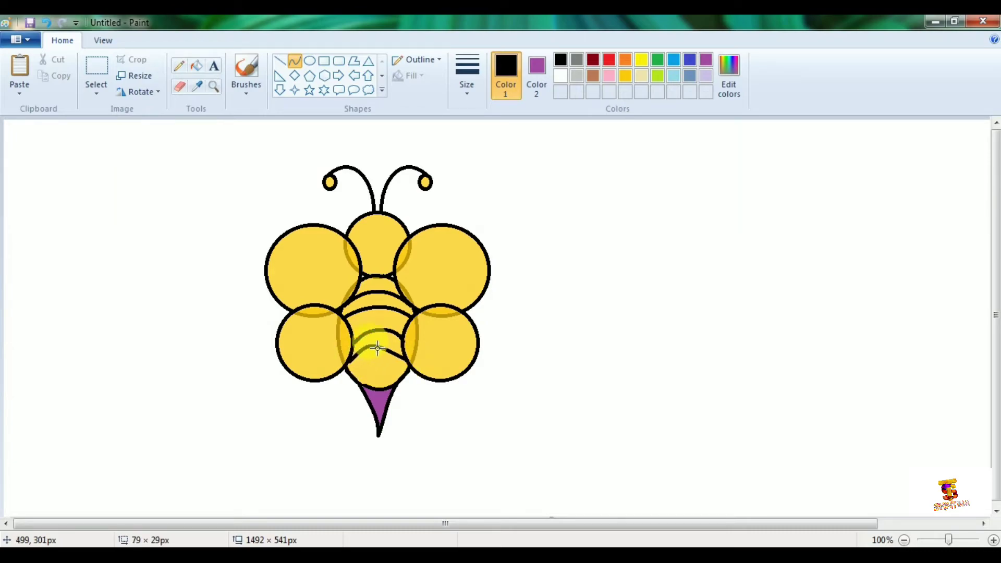
pyautogui.click(556, 315)
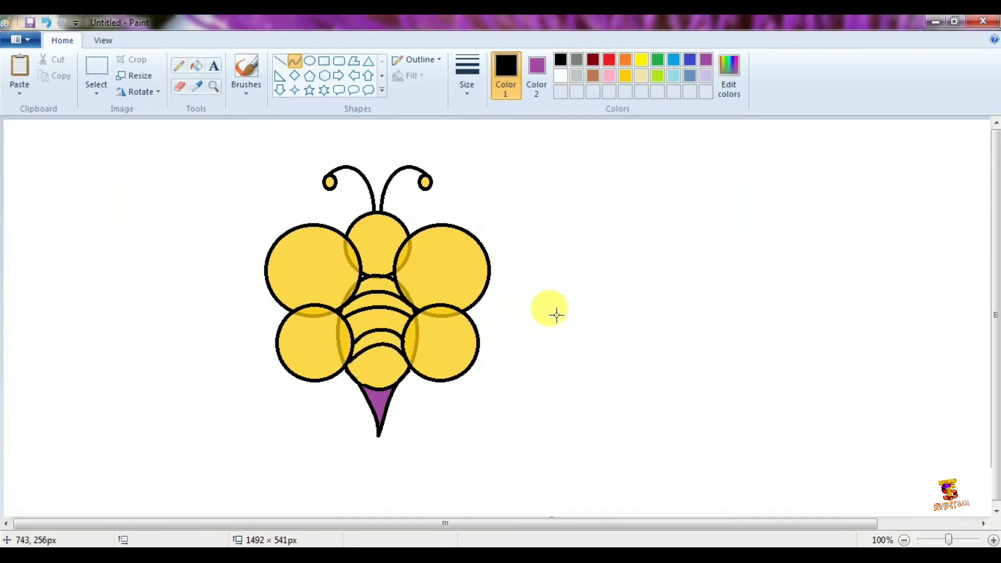
pyautogui.click(204, 72)
pyautogui.click(373, 298)
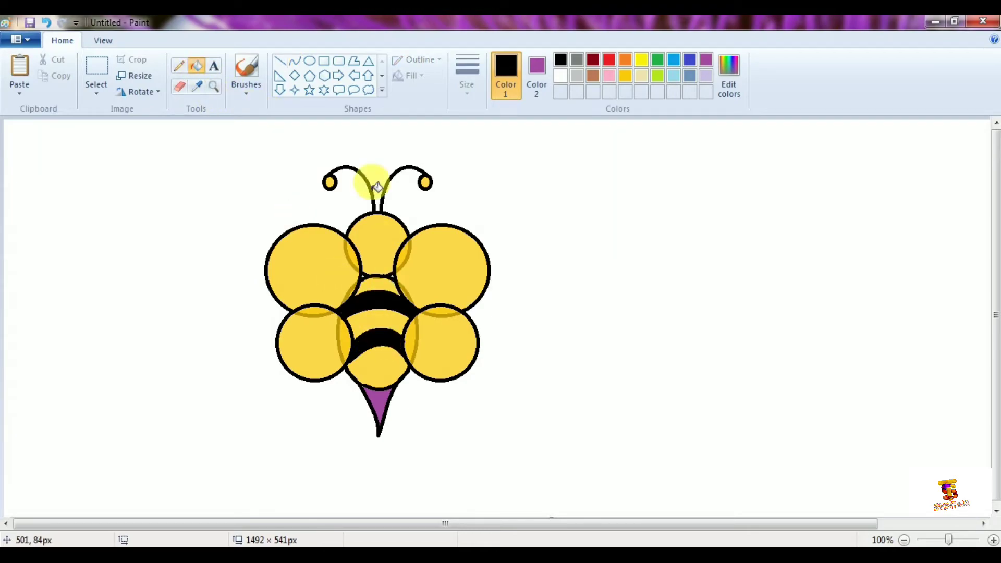
# Step: Draw two small purple-filled oval eyes with black outlines on the head, about 20 px wide
pyautogui.click(309, 60)
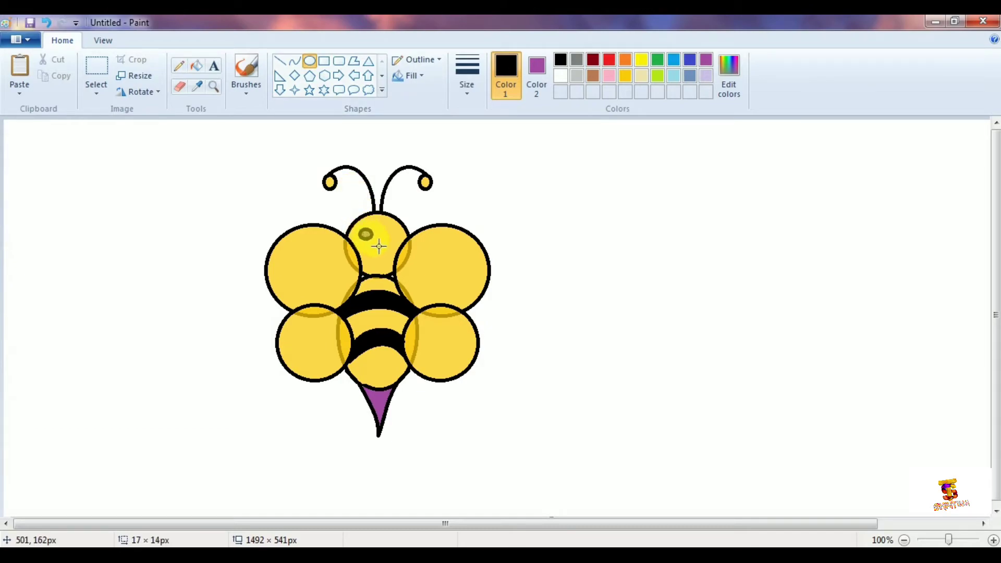
pyautogui.moveTo(381, 248); pyautogui.dragTo(403, 248)
pyautogui.click(402, 236)
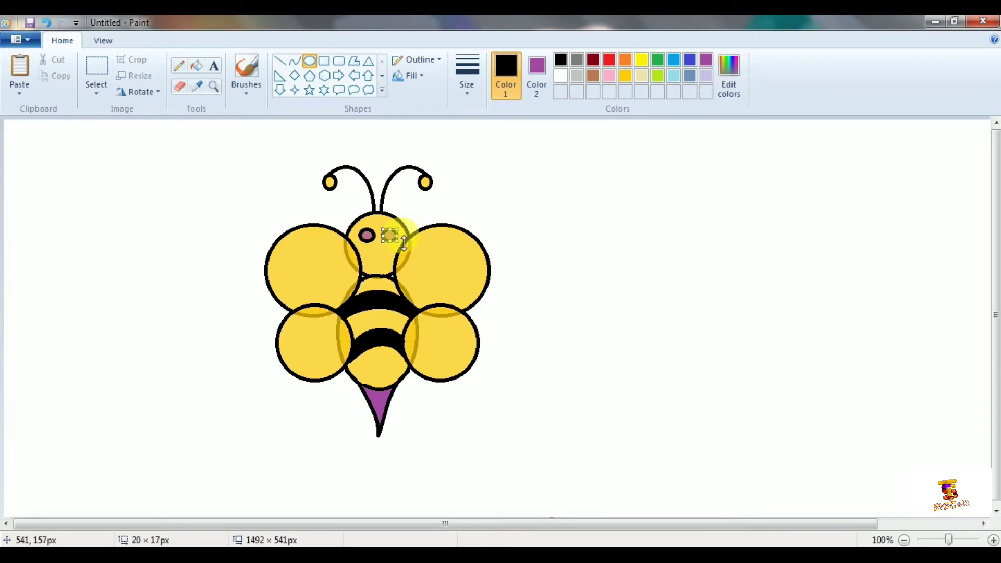
pyautogui.click(411, 270)
# Step: Draw a black upward-curving smile about 30 px wide on the bee's face below the eyes
pyautogui.click(295, 62)
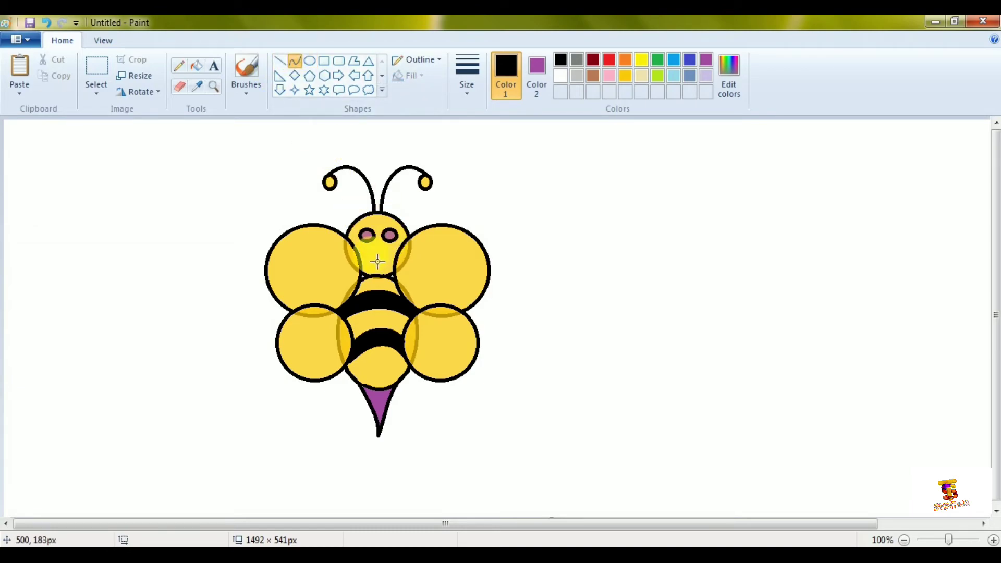
pyautogui.moveTo(394, 262); pyautogui.dragTo(380, 269)
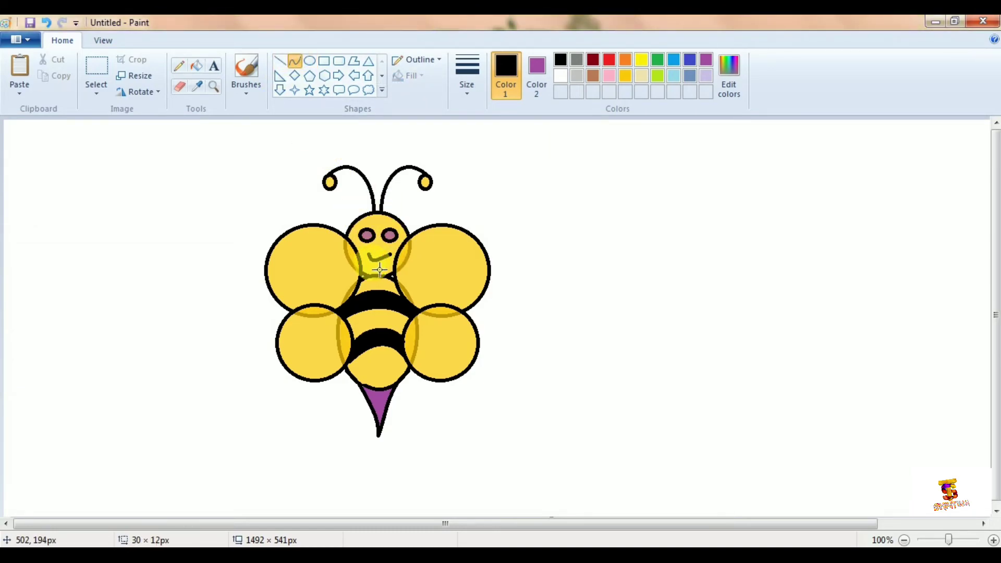
pyautogui.click(412, 266)
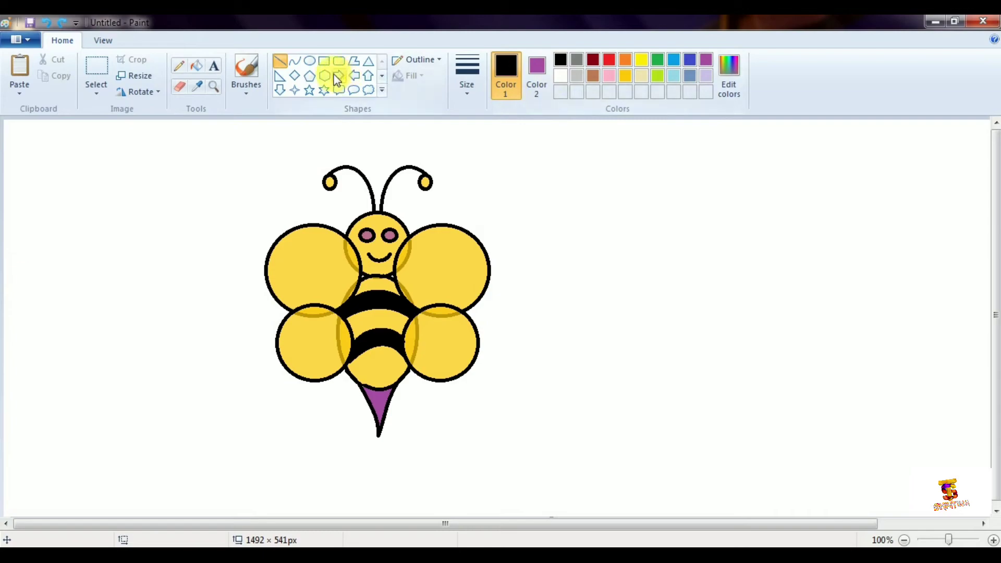
pyautogui.click(309, 61)
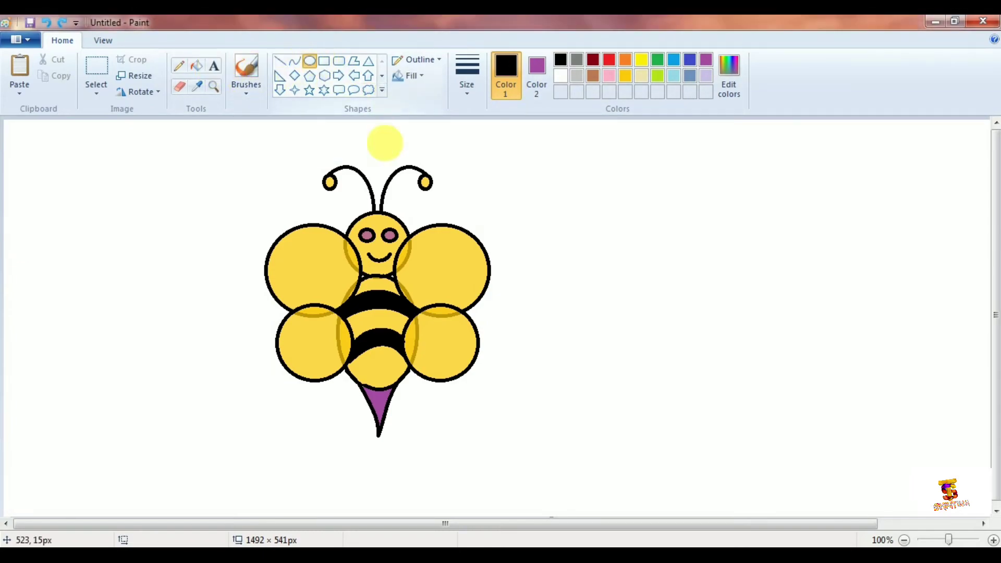
pyautogui.click(536, 94)
pyautogui.click(561, 76)
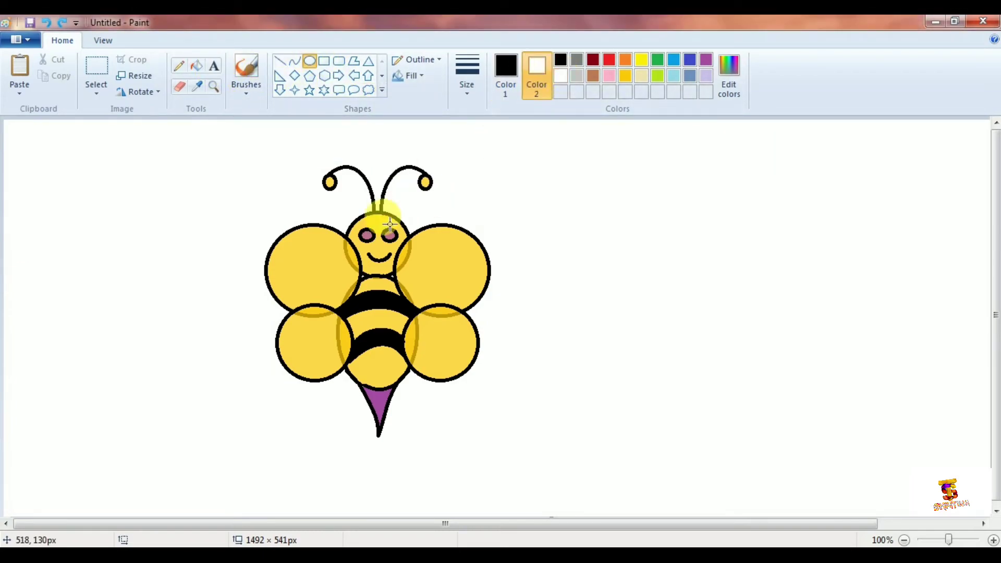
pyautogui.moveTo(375, 241); pyautogui.dragTo(380, 248)
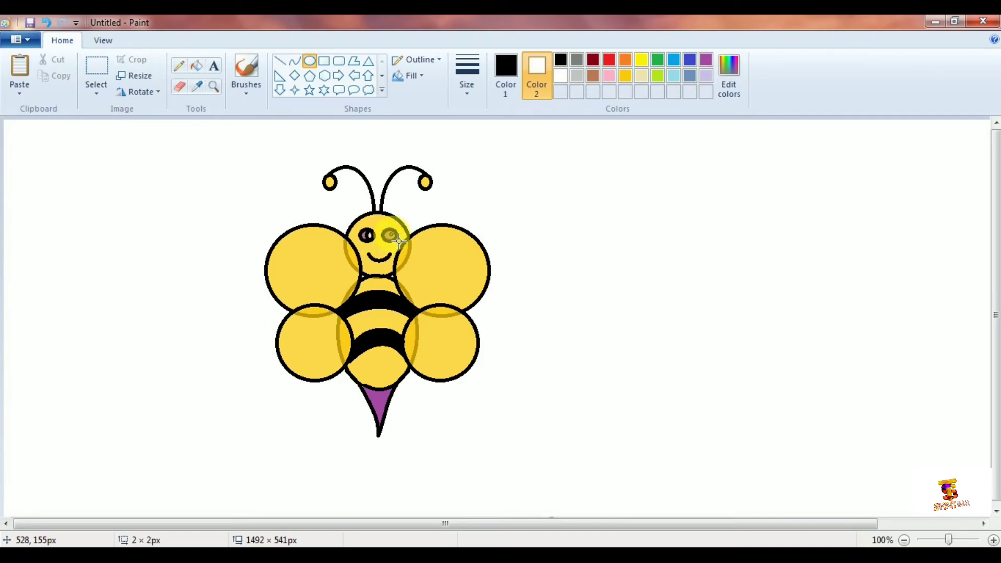
pyautogui.click(479, 237)
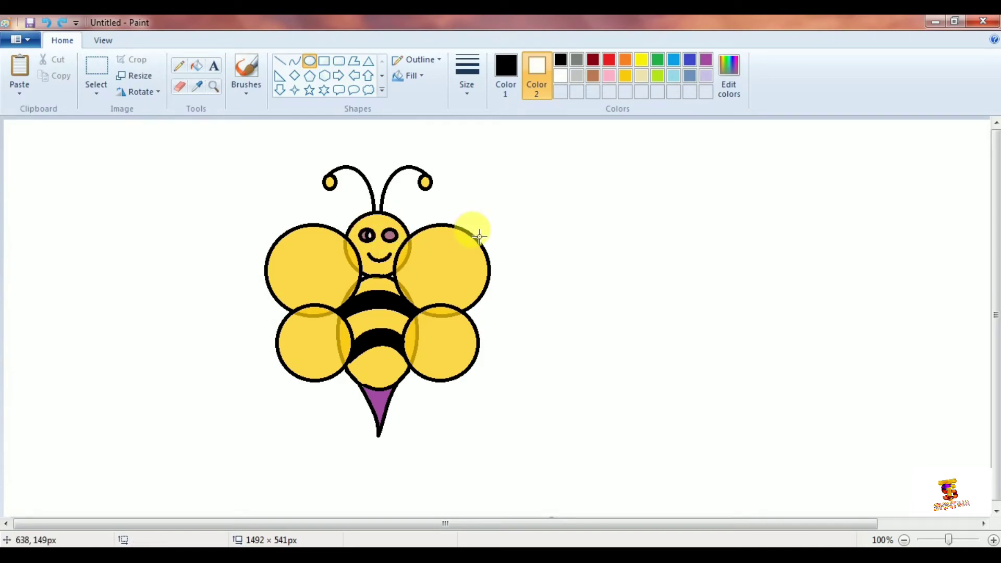
pyautogui.hotkey('ctrl', 'z')
pyautogui.hotkey('ctrl', 'z')
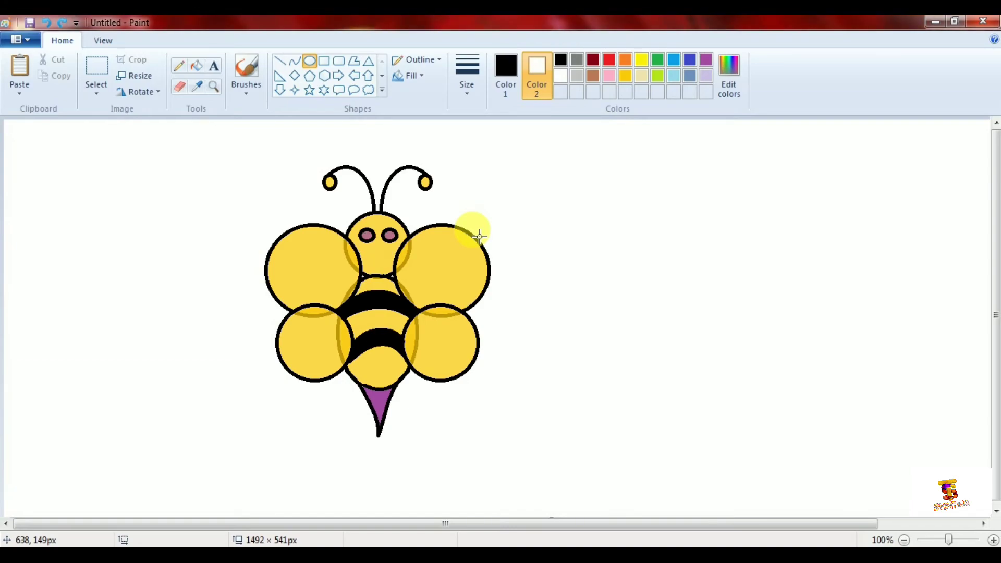
# Step: Fill both of the bee's eyes with white, using white as Color 1
pyautogui.click(505, 78)
pyautogui.click(561, 75)
pyautogui.click(196, 65)
pyautogui.click(367, 236)
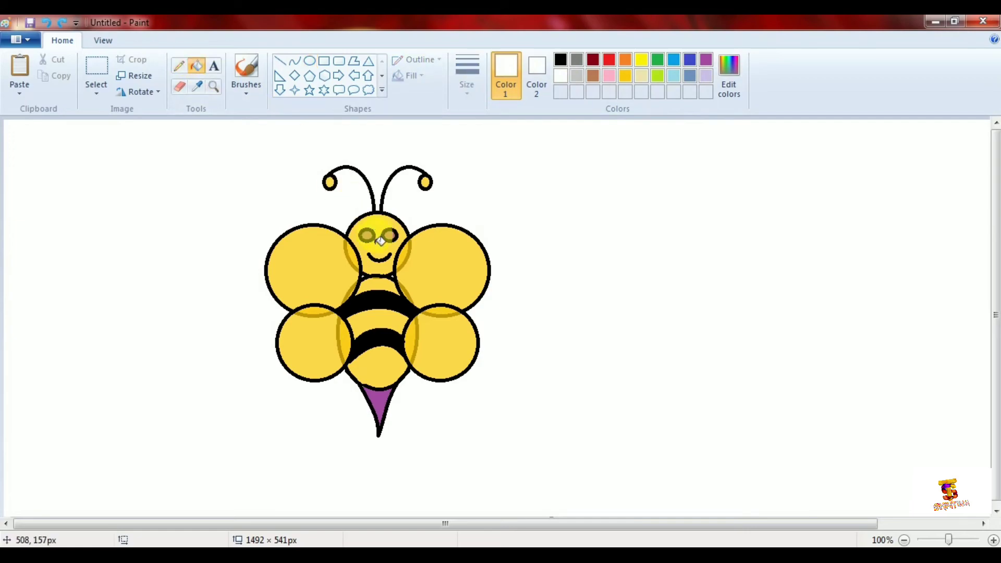
pyautogui.click(389, 235)
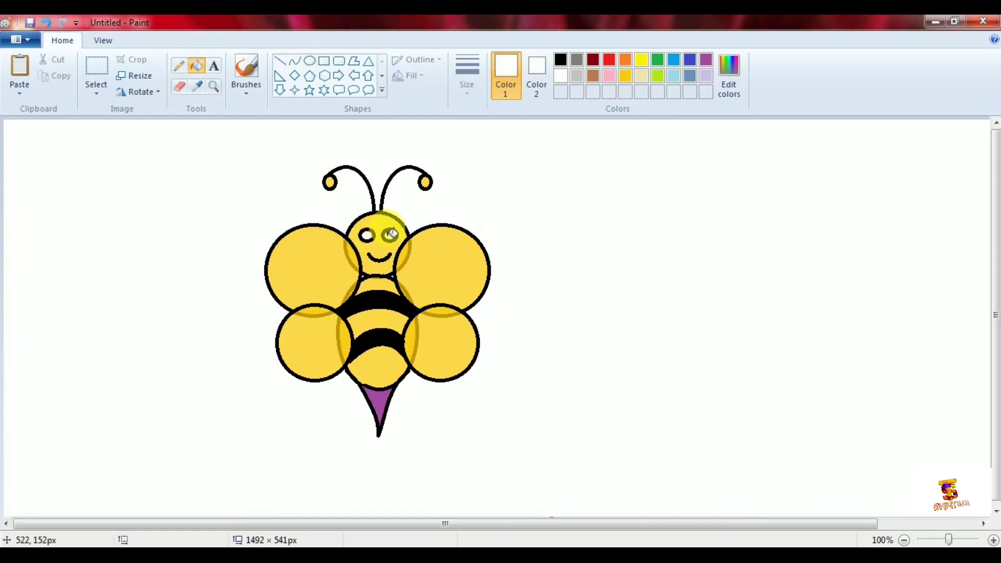
# Step: Draw a small black oval pupil inside each white eye and fill both pupils with black
pyautogui.click(309, 61)
pyautogui.moveTo(374, 241); pyautogui.dragTo(395, 238)
pyautogui.click(490, 216)
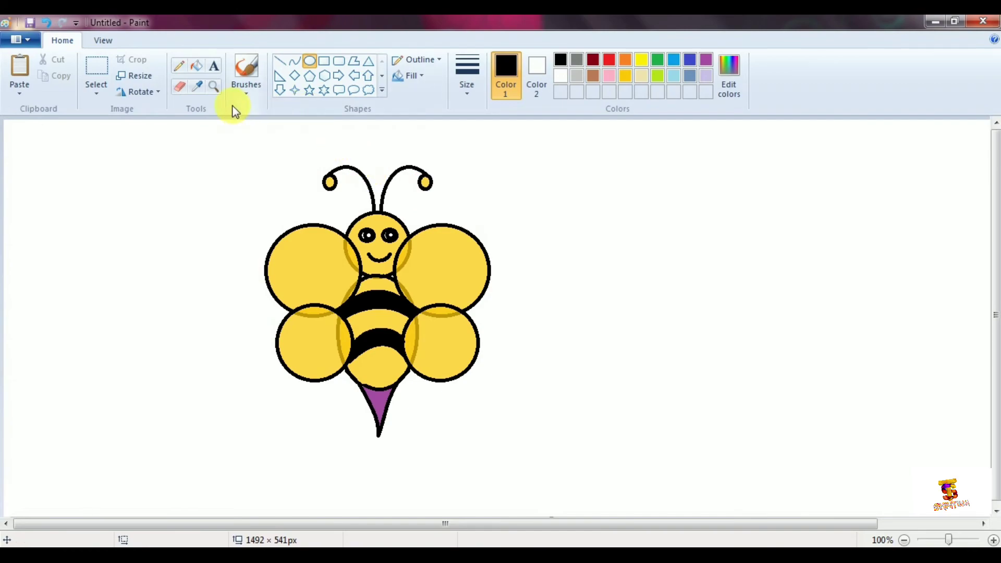
pyautogui.click(197, 66)
pyautogui.click(387, 219)
pyautogui.click(371, 237)
pyautogui.click(392, 236)
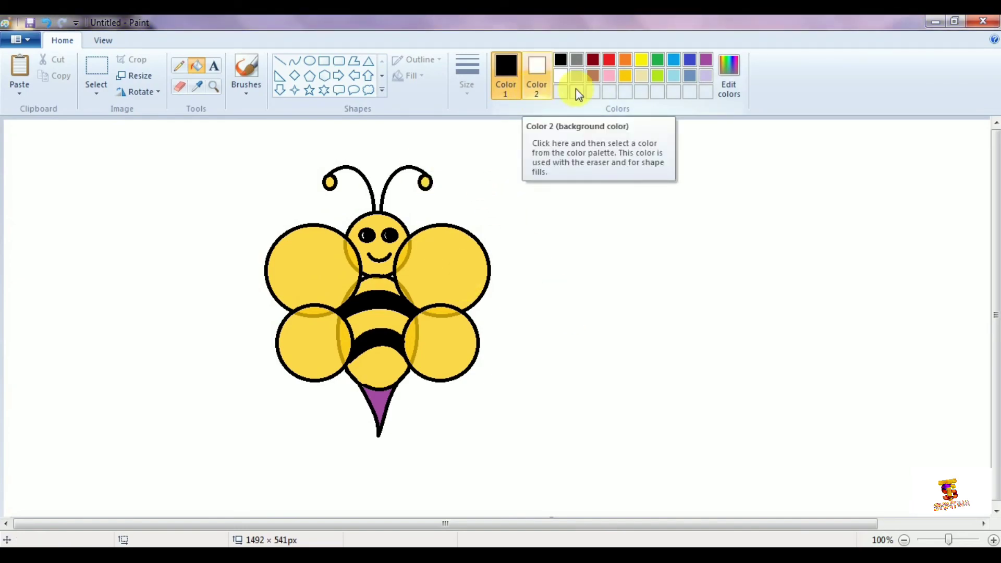
# Step: Fill the white background around the bee with yellow
pyautogui.click(643, 61)
pyautogui.click(623, 190)
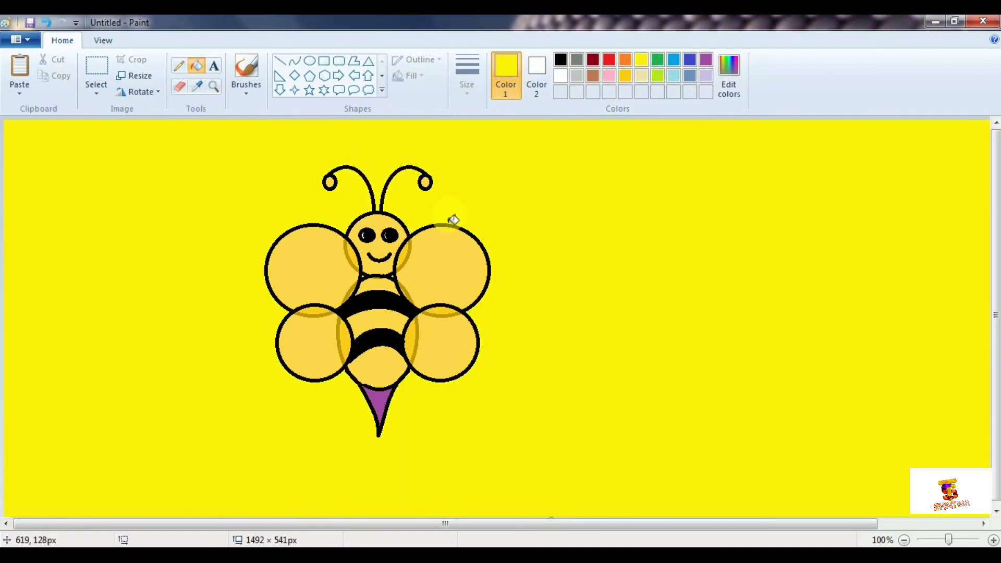
# Step: Try recolouring the bee's outlines and body bands in white, green and indigo, and undo these fills
pyautogui.click(561, 76)
pyautogui.click(433, 183)
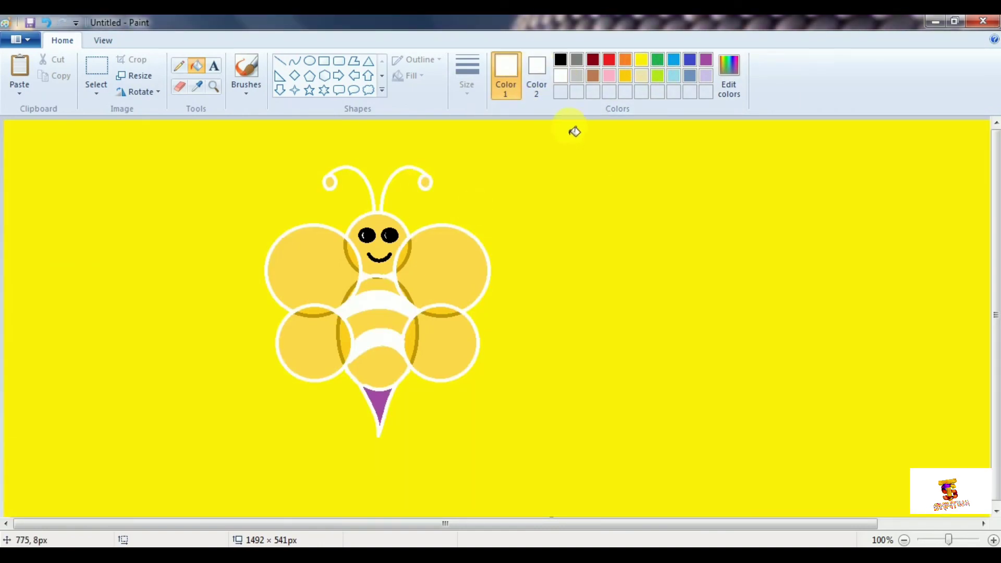
pyautogui.click(658, 59)
pyautogui.click(426, 181)
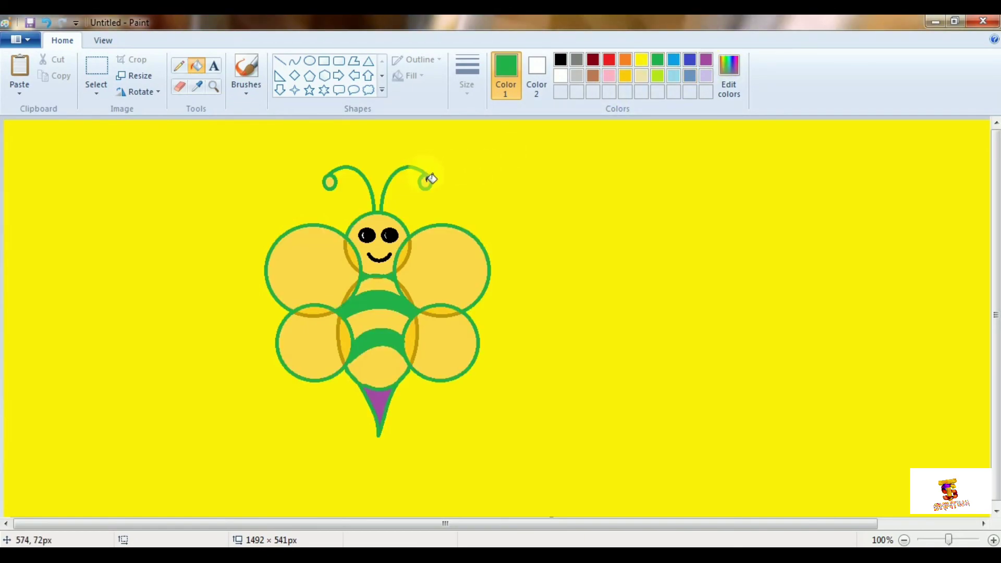
pyautogui.click(690, 59)
pyautogui.click(392, 313)
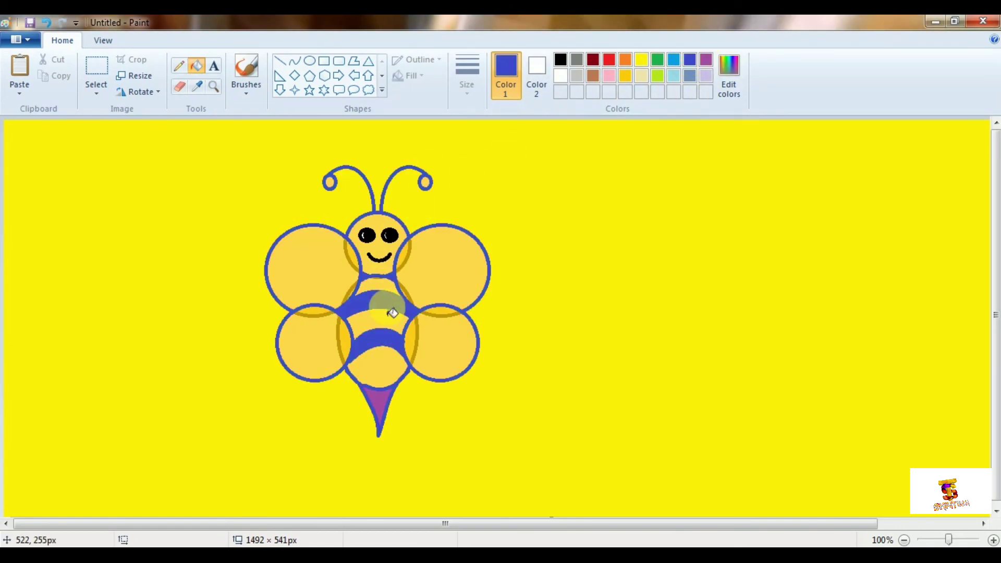
pyautogui.hotkey('ctrl', 'z')
pyautogui.hotkey('ctrl', 'z')
pyautogui.hotkey('ctrl', 'z')
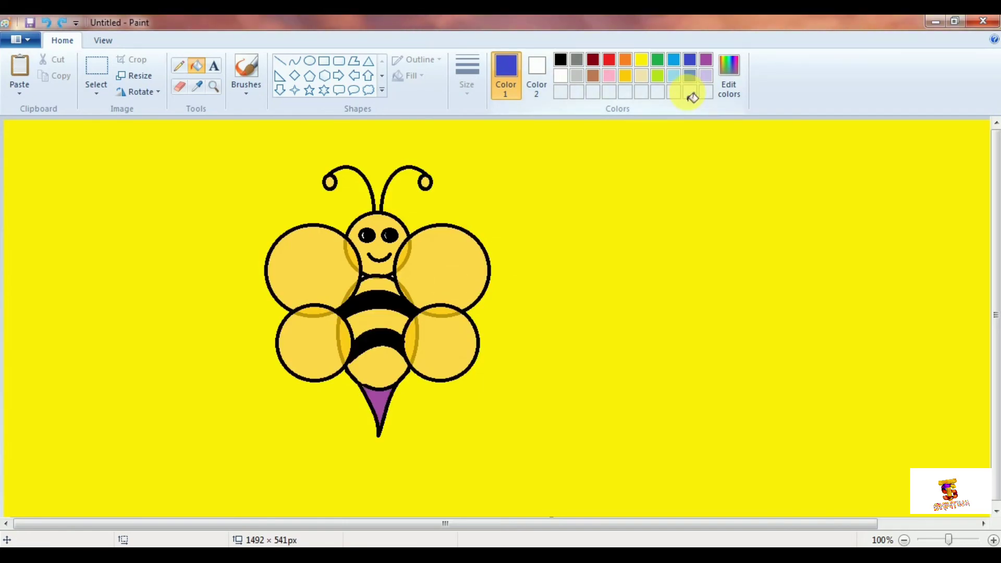